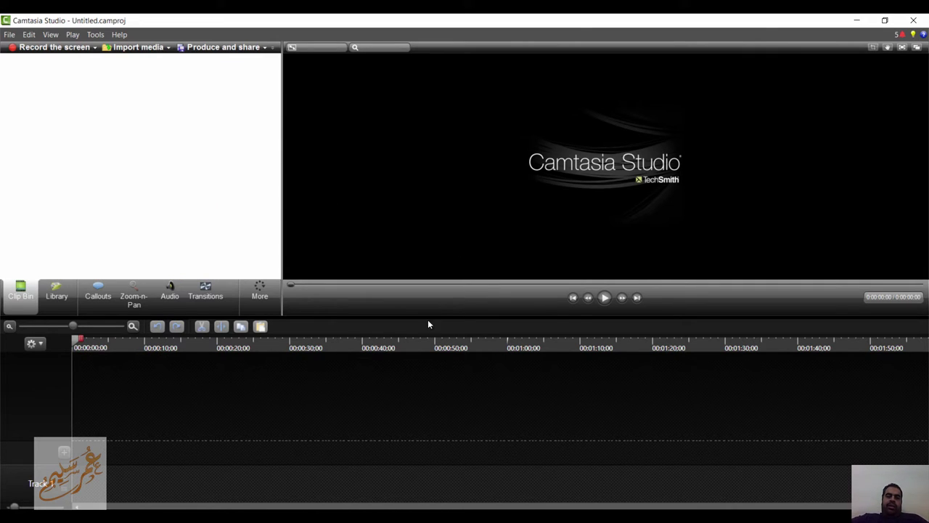
{"action": "left_click", "coordinate": [92, 34]}
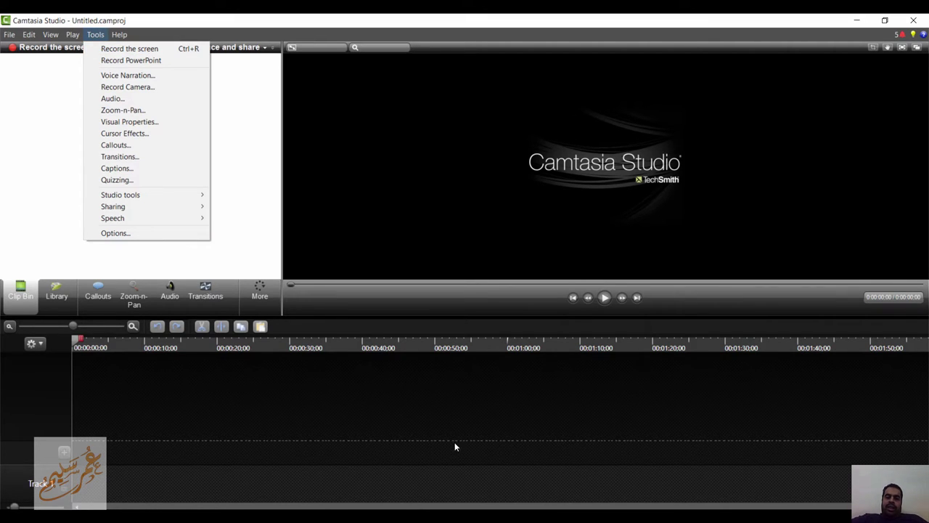
{"action": "key", "text": "ctrl+r"}
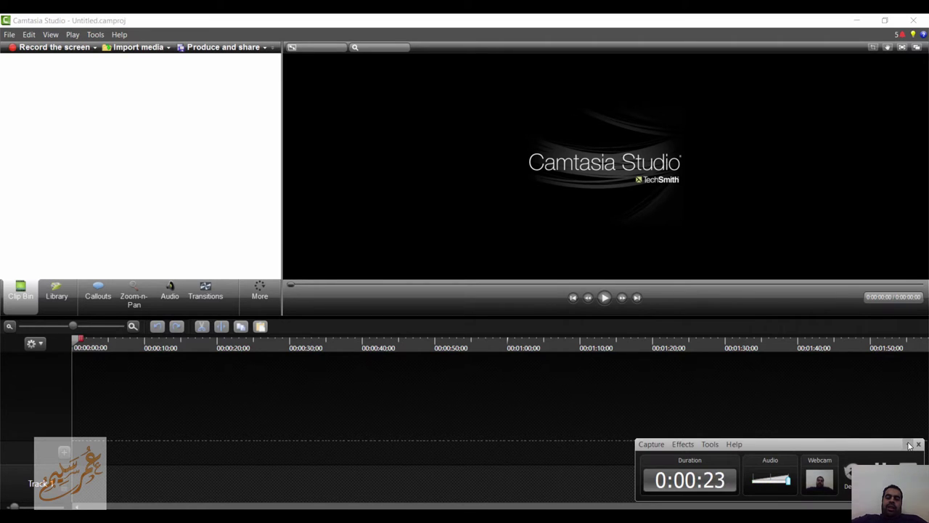
{"action": "left_click", "coordinate": [905, 445]}
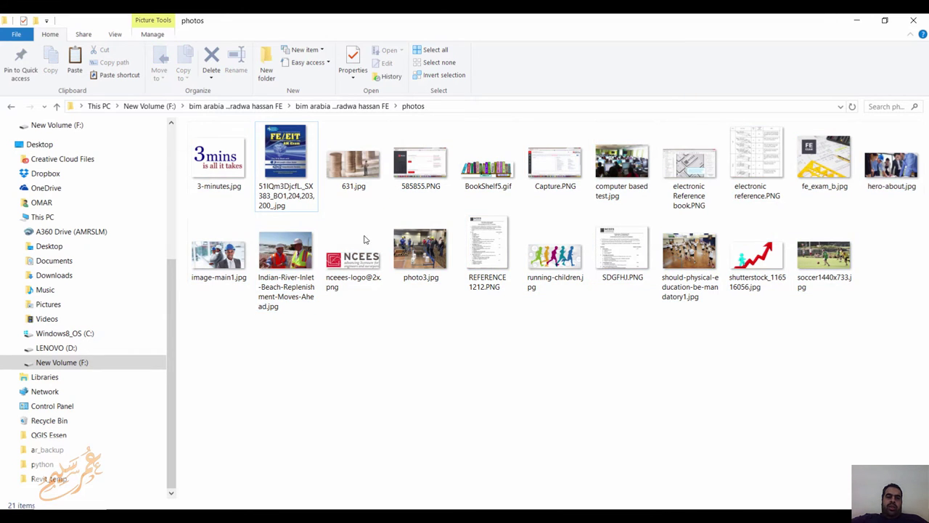
Import all the images from the photos folder into the Clip Bin
{"action": "key", "text": "ctrl+a"}
{"action": "left_click_drag", "start_coordinate": [308, 229], "coordinate": [146, 104]}
{"action": "scroll", "coordinate": [200, 169], "scroll_direction": "down", "scroll_amount": 2}
{"action": "scroll", "coordinate": [200, 168], "scroll_direction": "down", "scroll_amount": 1}
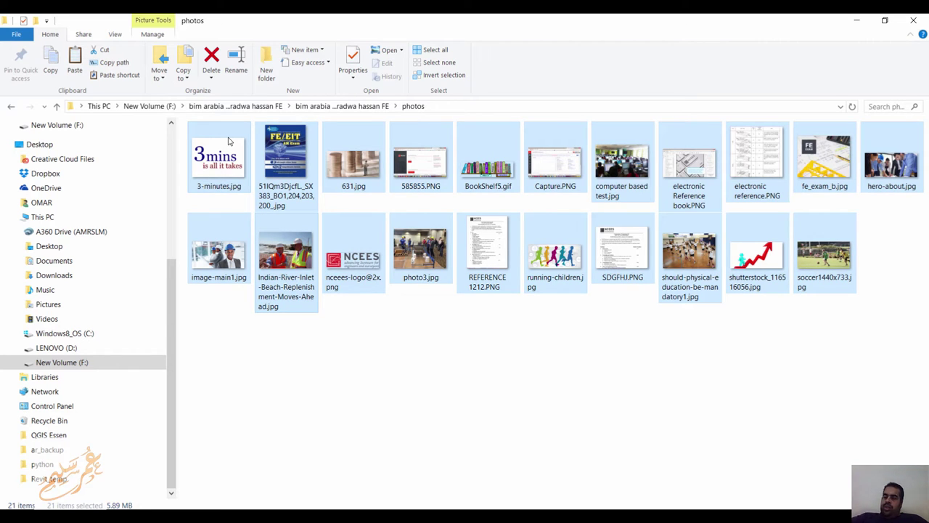
Import the FE Explaining final (2).wma audio from the parent folder and add it to the timeline at the playhead
{"action": "left_click", "coordinate": [369, 106]}
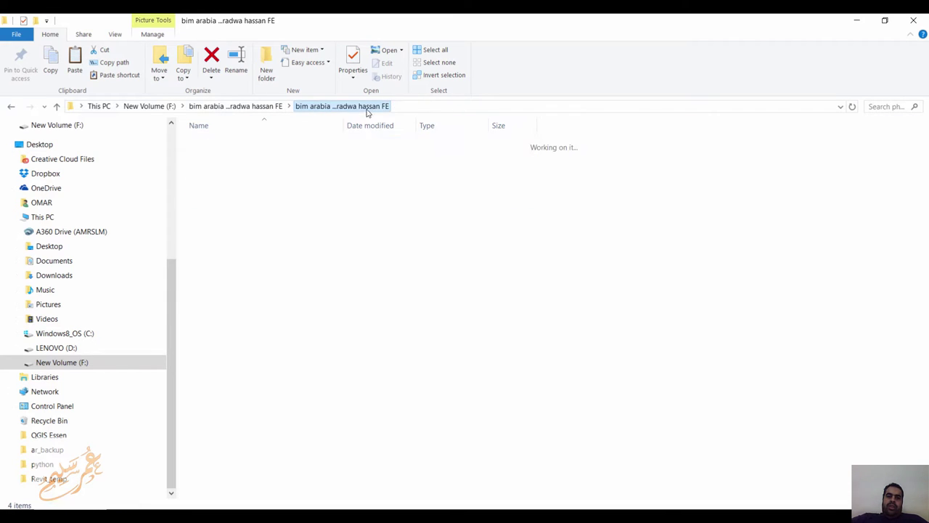
{"action": "left_click_drag", "start_coordinate": [270, 158], "coordinate": [210, 260]}
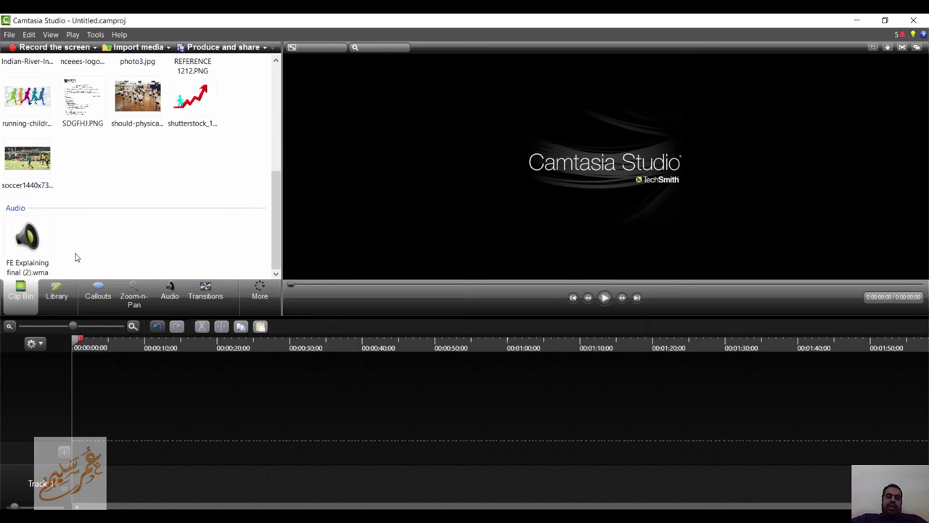
{"action": "right_click", "coordinate": [22, 241]}
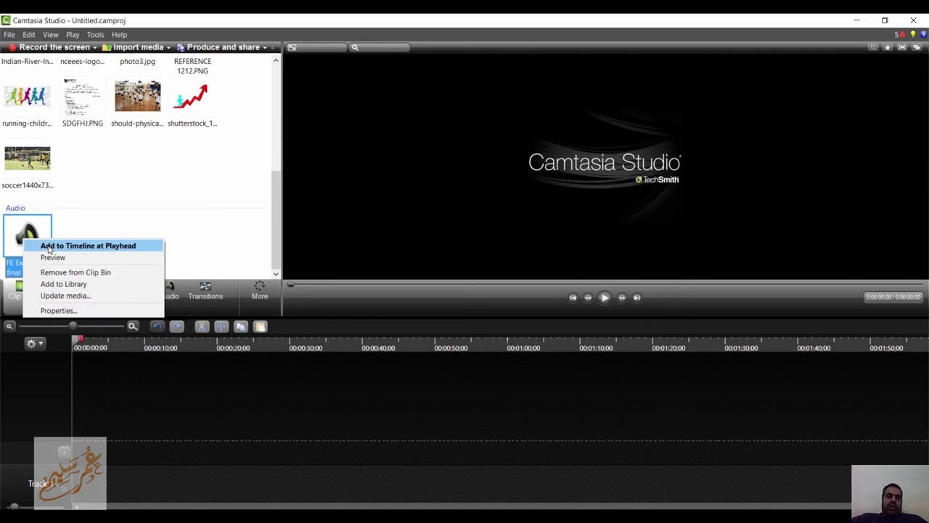
{"action": "left_click", "coordinate": [50, 248]}
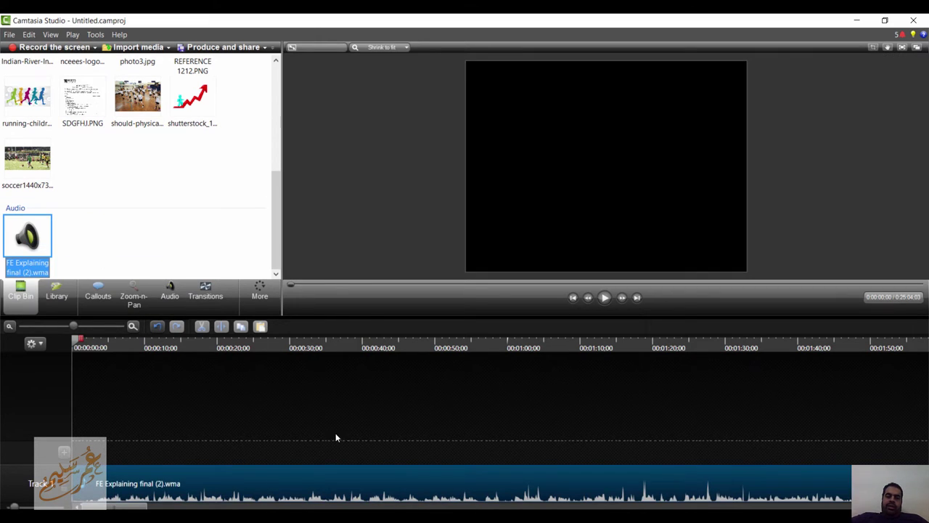
Raise the audio clip's volume six increments and enable noise removal and volume leveling for it
{"action": "left_click", "coordinate": [169, 291]}
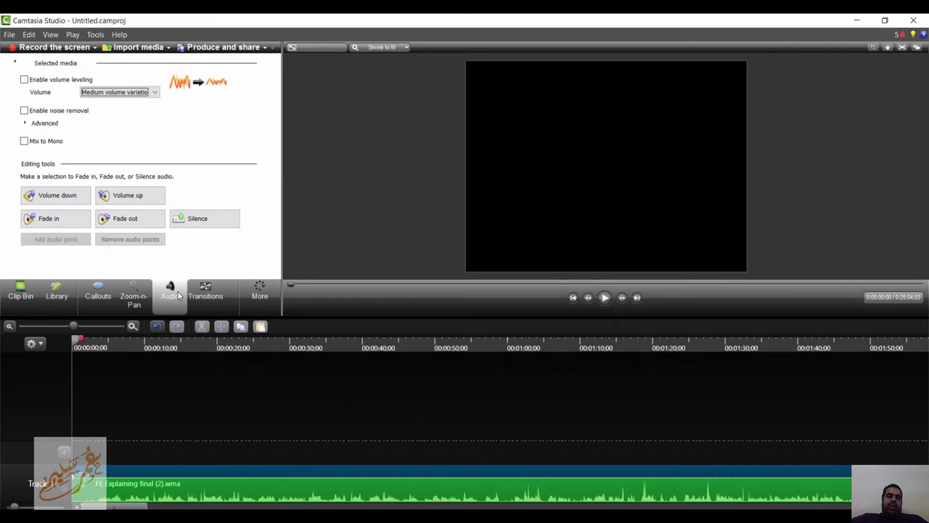
{"action": "left_click", "coordinate": [142, 196]}
{"action": "left_click", "coordinate": [145, 198]}
{"action": "left_click", "coordinate": [145, 198]}
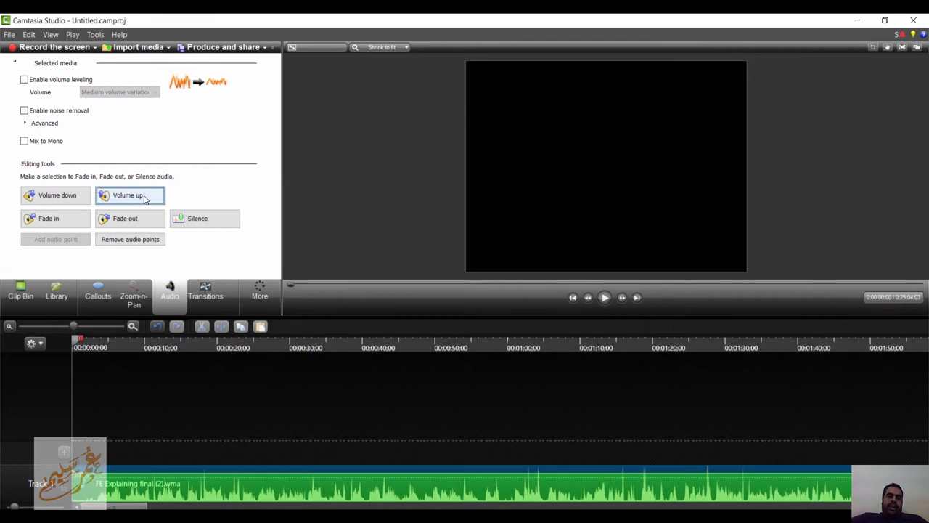
{"action": "left_click", "coordinate": [145, 197]}
{"action": "left_click", "coordinate": [145, 198]}
{"action": "left_click", "coordinate": [145, 197]}
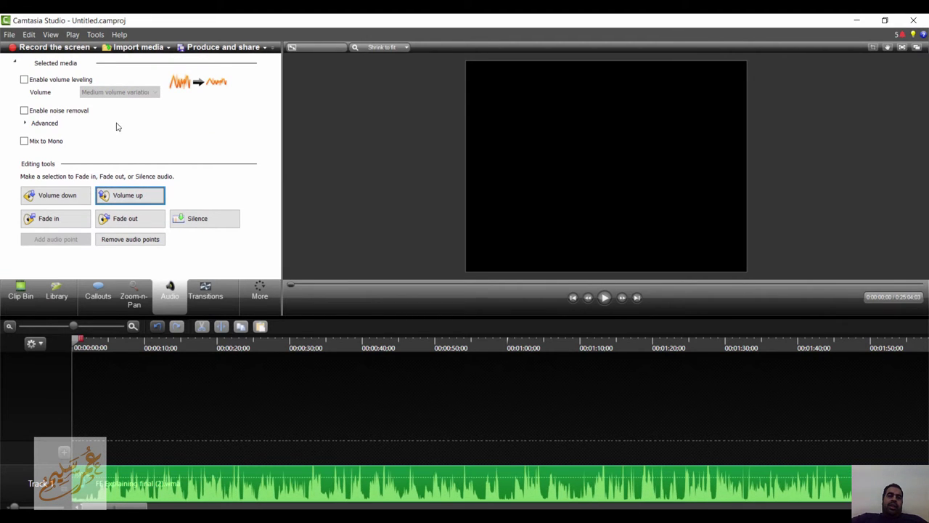
{"action": "left_click", "coordinate": [64, 111]}
{"action": "left_click", "coordinate": [69, 80]}
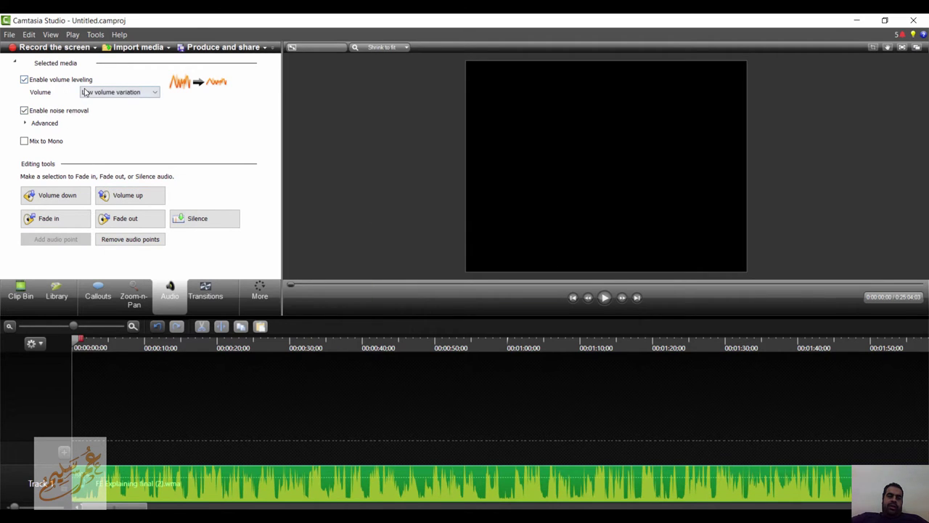
Add the last five Clip Bin images, from running-children.jpg to soccer1440x733.jpg, to the timeline at the playhead
{"action": "left_click", "coordinate": [22, 291]}
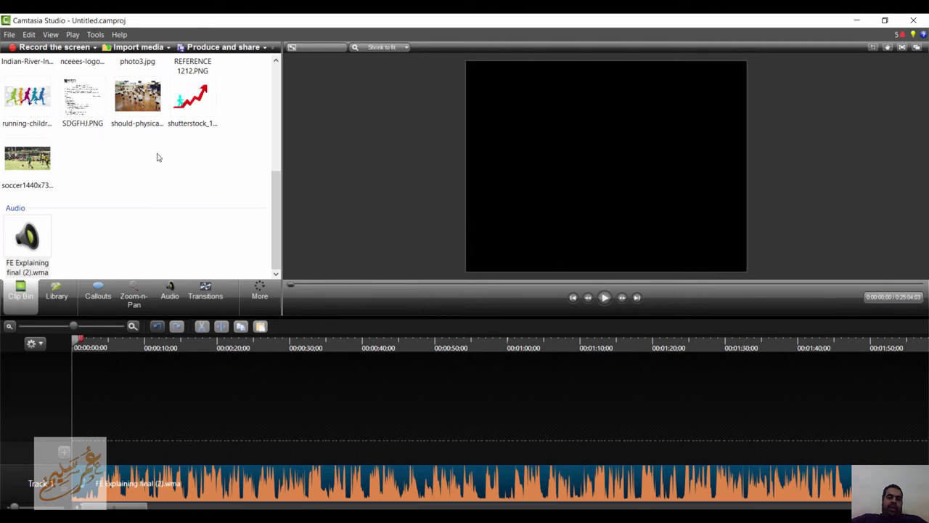
{"action": "right_click", "coordinate": [21, 135]}
{"action": "left_click", "coordinate": [39, 161]}
{"action": "left_click_drag", "start_coordinate": [233, 177], "coordinate": [13, 87]}
{"action": "right_click", "coordinate": [16, 93]}
{"action": "left_click", "coordinate": [29, 94]}
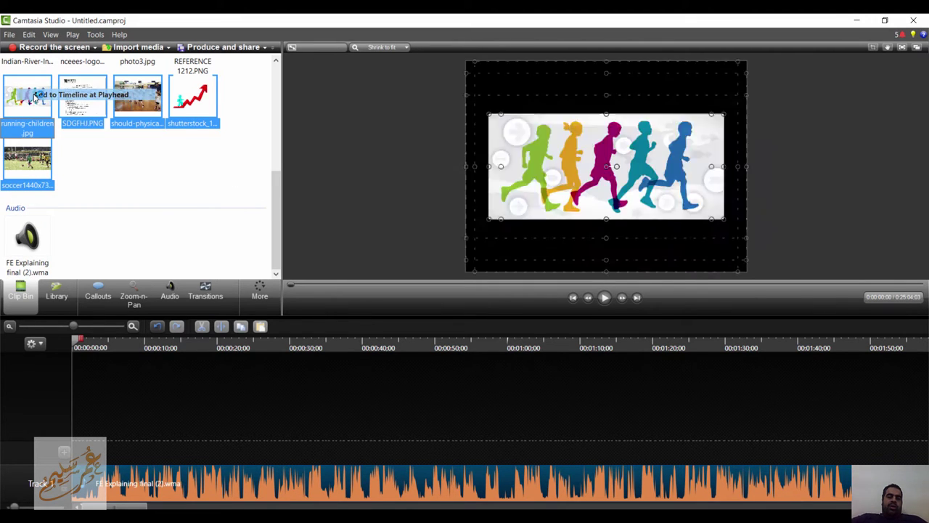
Lengthen the soccer clip to about 30 seconds starting near 0:00:29, and extend the shutterstock clip to meet it
{"action": "left_click_drag", "start_coordinate": [252, 446], "coordinate": [435, 446]}
{"action": "left_click_drag", "start_coordinate": [341, 436], "coordinate": [406, 437]}
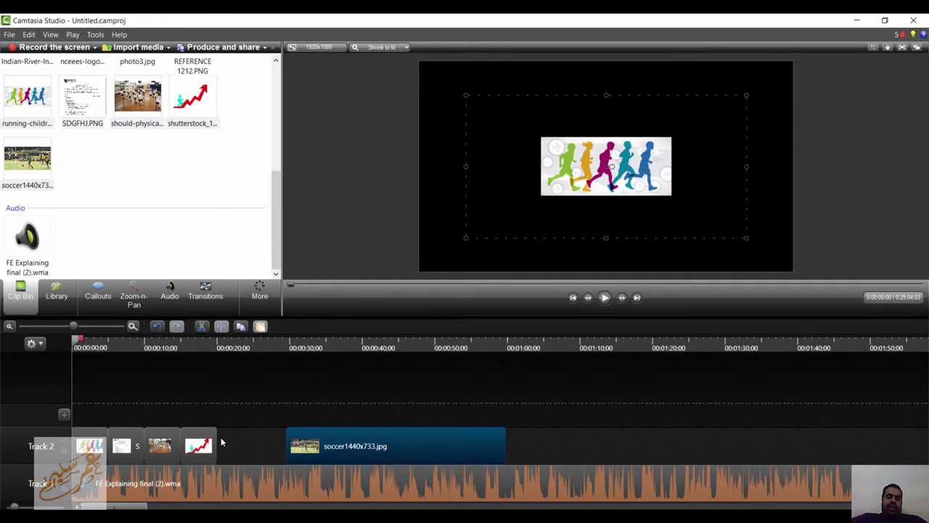
{"action": "left_click_drag", "start_coordinate": [218, 445], "coordinate": [284, 446]}
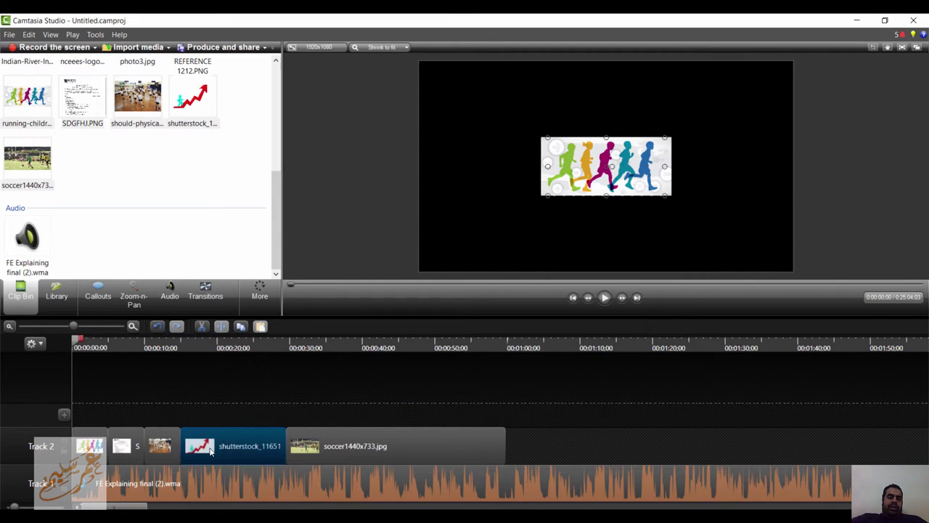
Place Circle stretch, Cube rotate, Circle reveal and Checkerboard transitions, in that order, between the five image clips on Track 2
{"action": "left_click", "coordinate": [211, 298]}
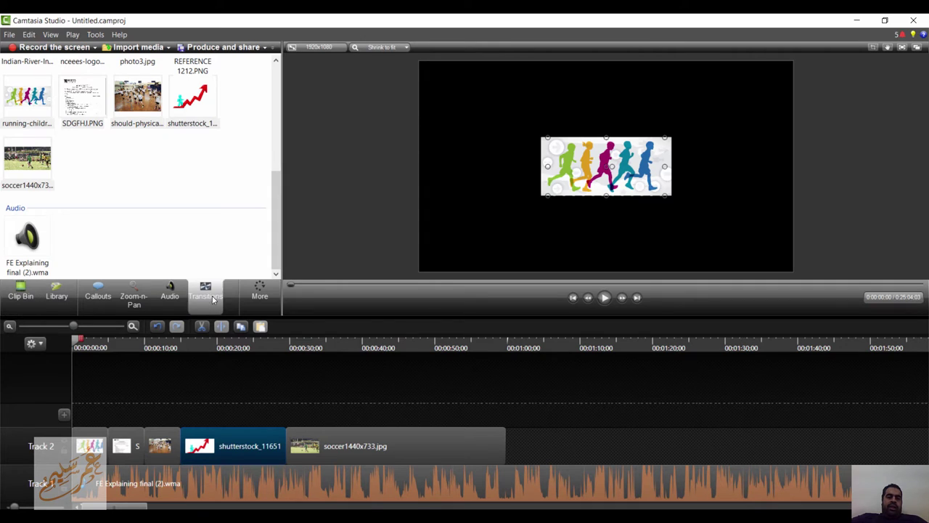
{"action": "left_click_drag", "start_coordinate": [114, 149], "coordinate": [122, 451]}
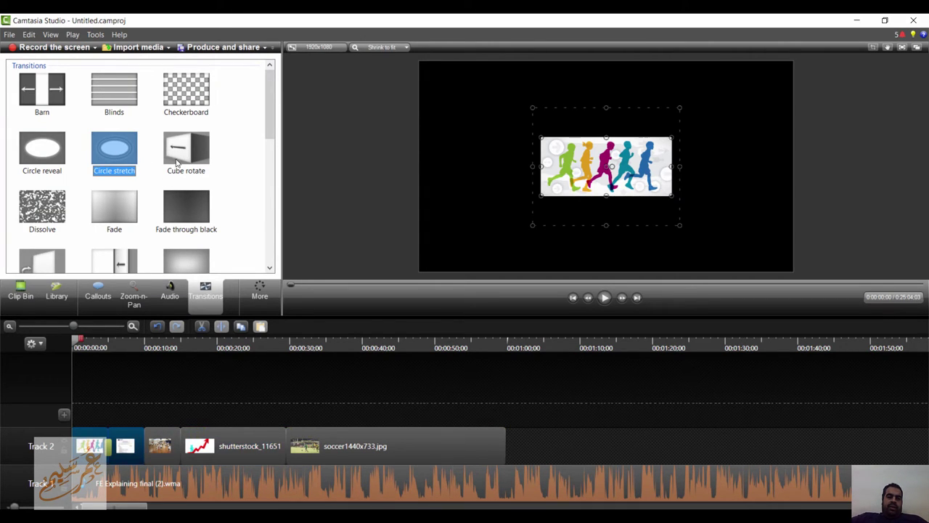
{"action": "left_click_drag", "start_coordinate": [178, 161], "coordinate": [160, 446]}
{"action": "mouse_move", "coordinate": [186, 93]}
{"action": "left_mouse_down"}
{"action": "mouse_move", "coordinate": [190, 189]}
{"action": "mouse_move", "coordinate": [290, 446]}
{"action": "left_mouse_up"}
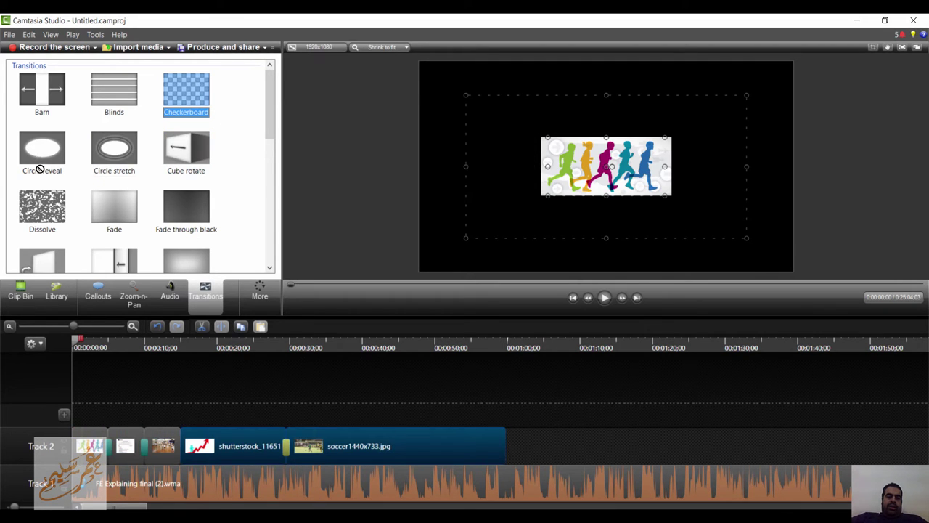
{"action": "mouse_move", "coordinate": [40, 168]}
{"action": "left_mouse_down"}
{"action": "mouse_move", "coordinate": [176, 410]}
{"action": "mouse_move", "coordinate": [180, 444]}
{"action": "mouse_move", "coordinate": [198, 432]}
{"action": "left_mouse_up"}
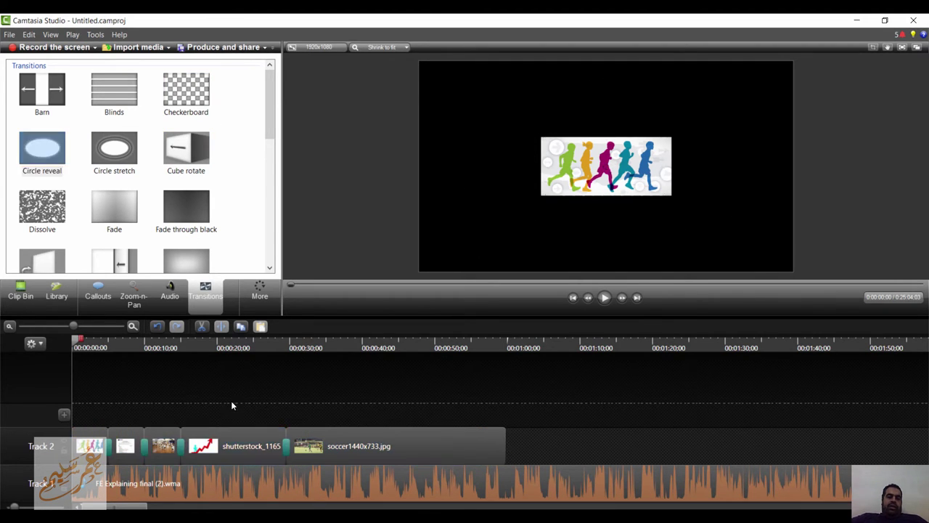
Add the caption "BMARABIA" at the start of the video and append a second caption "FSDFSD"
{"action": "left_click", "coordinate": [261, 291]}
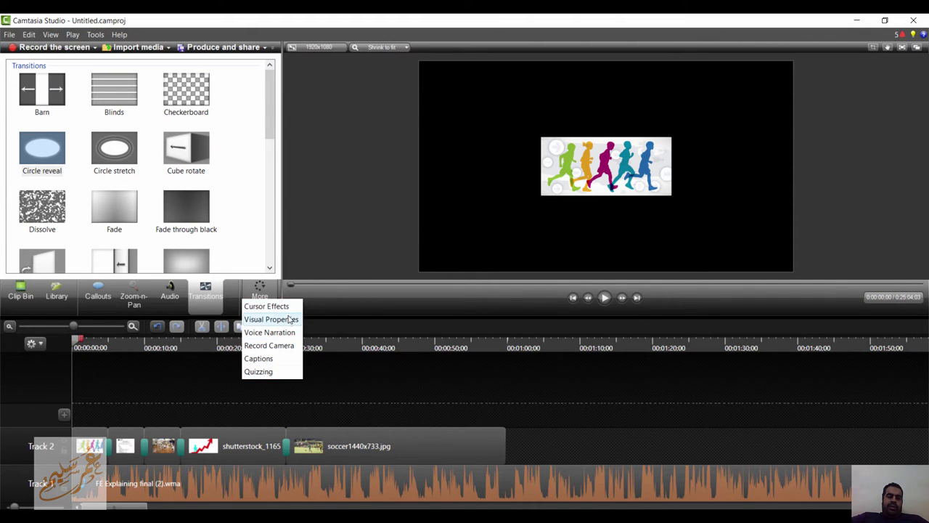
{"action": "left_click", "coordinate": [289, 319]}
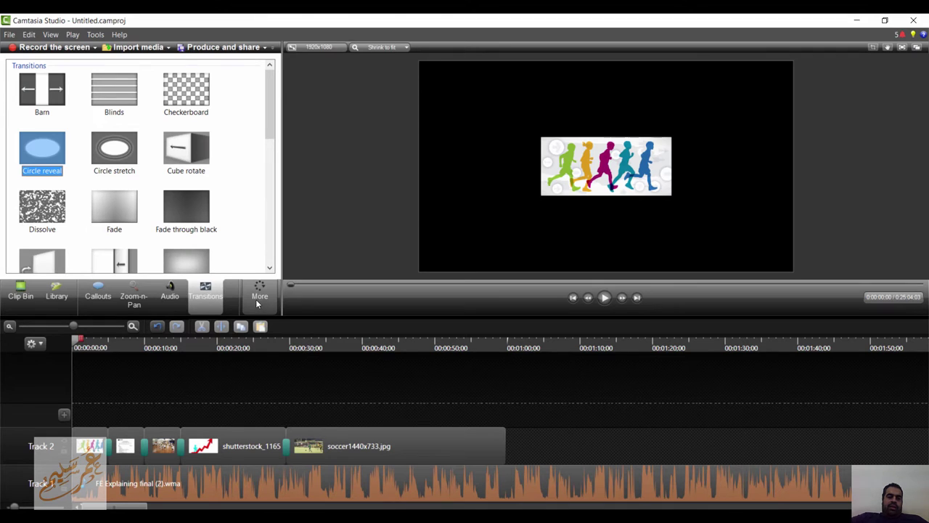
{"action": "left_click", "coordinate": [258, 302]}
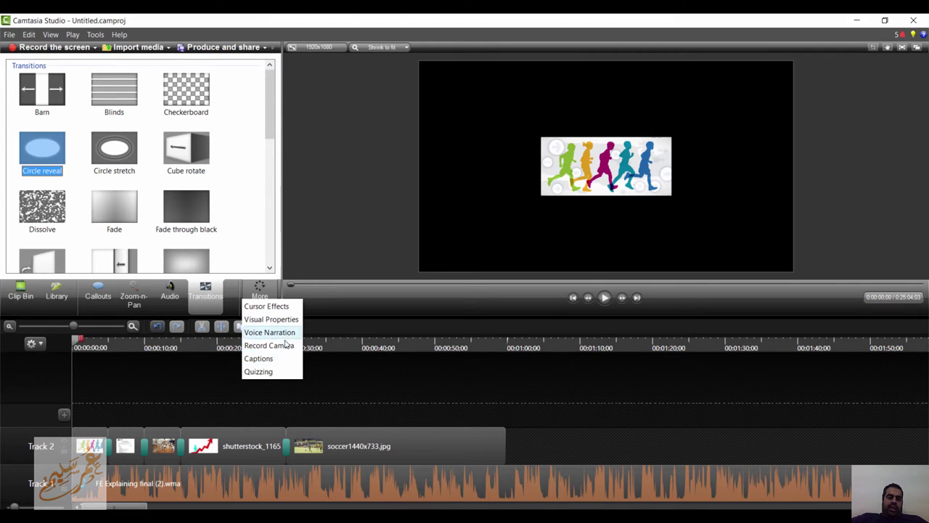
{"action": "left_click", "coordinate": [284, 358]}
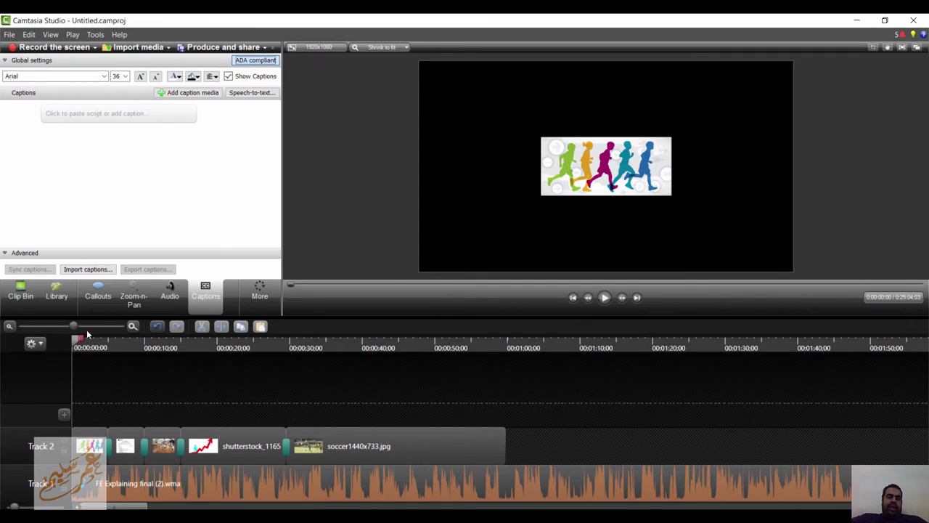
{"action": "left_click", "coordinate": [107, 115]}
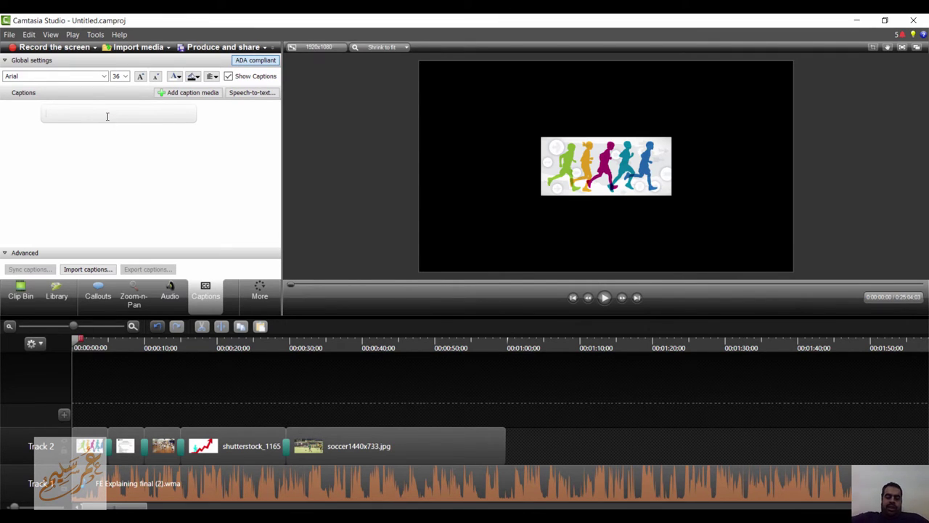
{"action": "type", "text": "BM"}
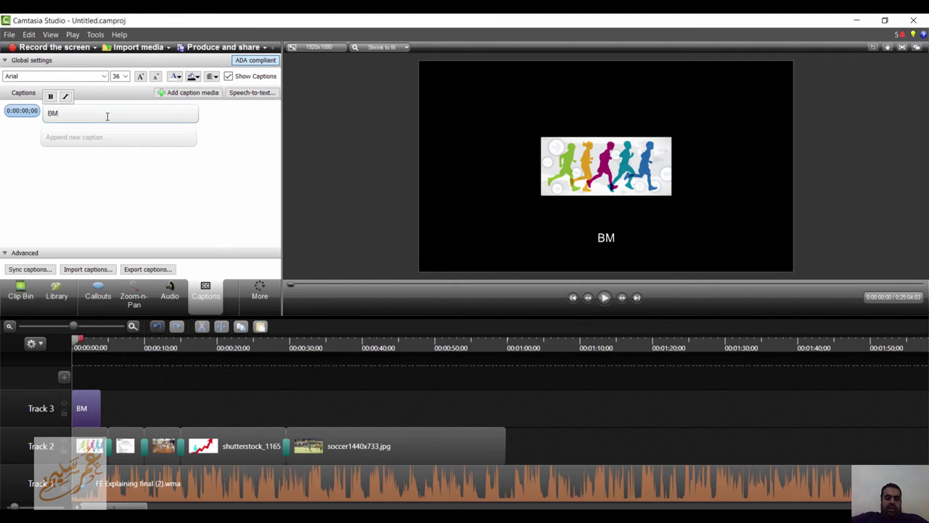
{"action": "type", "text": "ARABIA"}
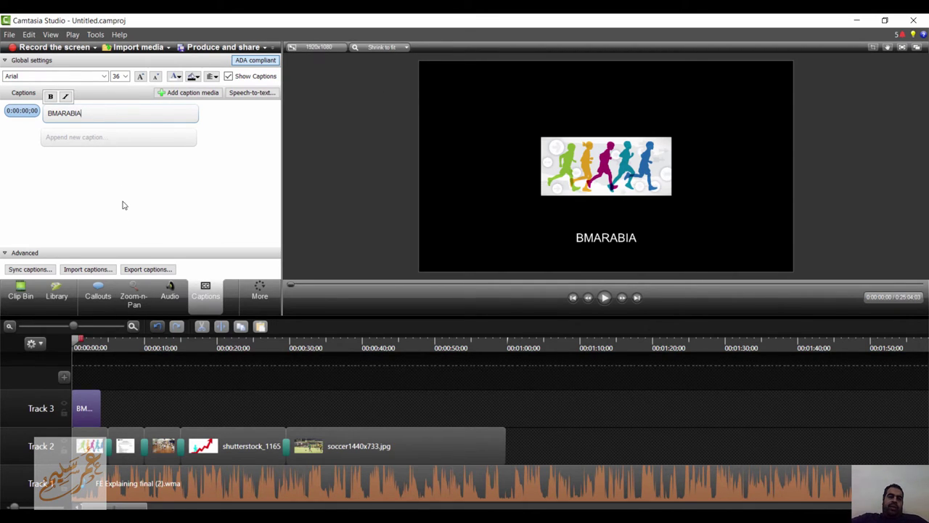
{"action": "left_click", "coordinate": [111, 138]}
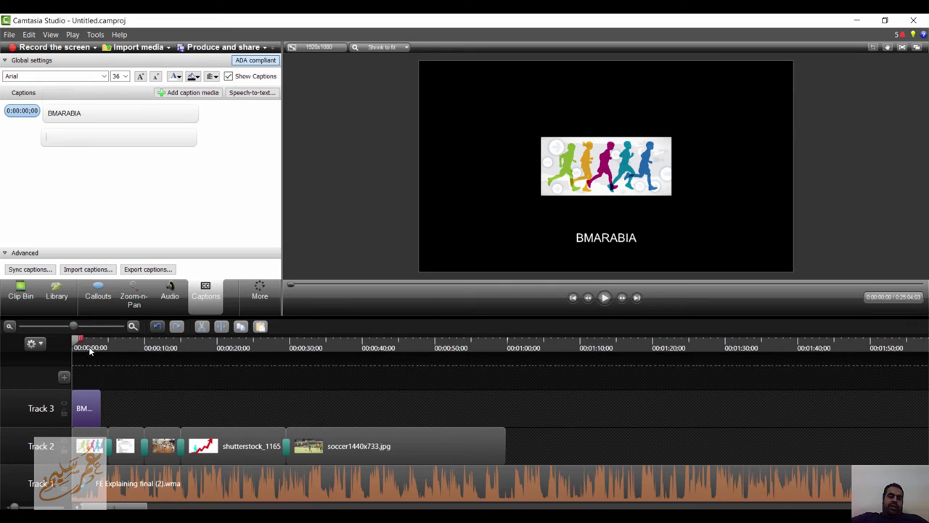
{"action": "type", "text": "FSDFSD"}
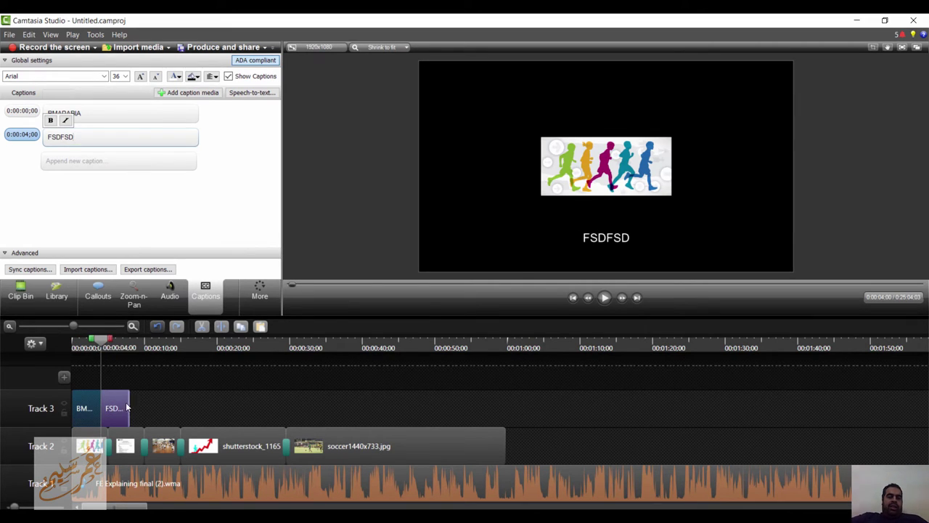
Extend the FSDFSD caption's end to about 17 seconds and move its boundary with the BMARABIA caption to 0:00:10;24
{"action": "left_click_drag", "start_coordinate": [130, 407], "coordinate": [201, 404]}
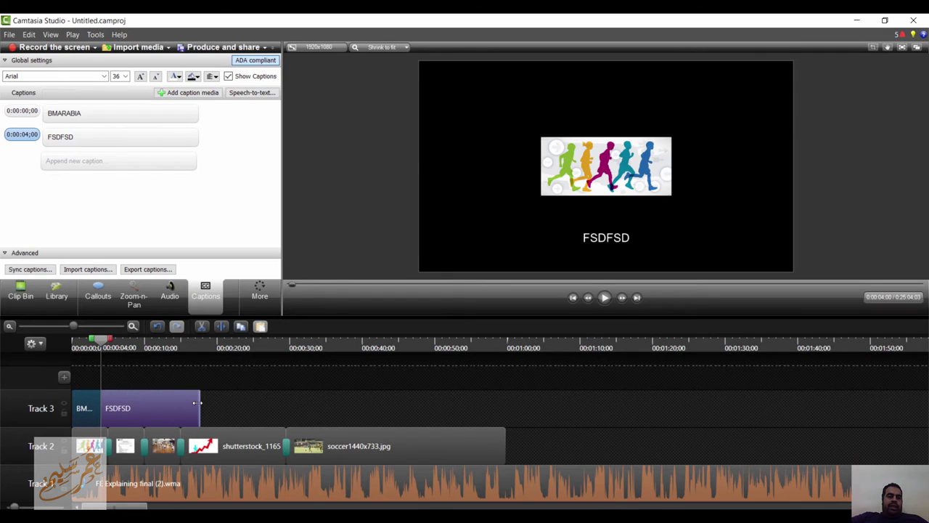
{"action": "left_click", "coordinate": [29, 135]}
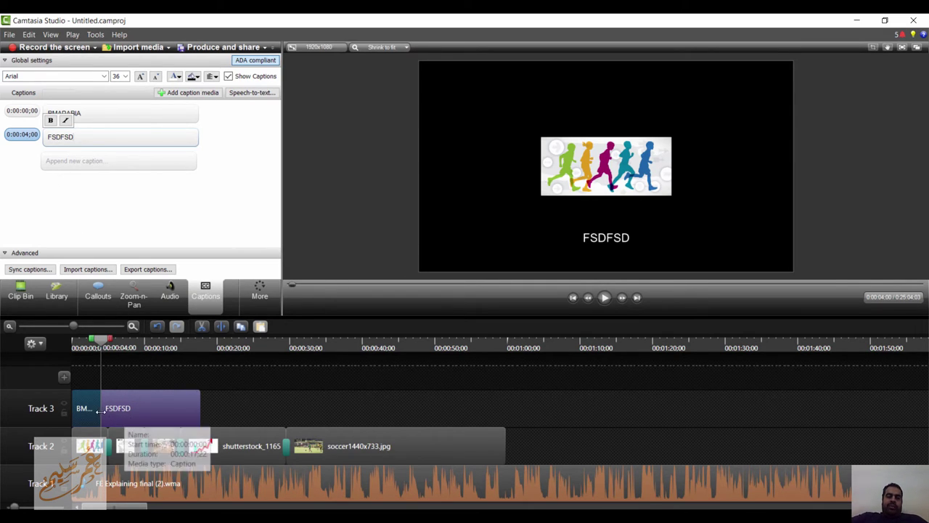
{"action": "left_click_drag", "start_coordinate": [101, 409], "coordinate": [150, 409]}
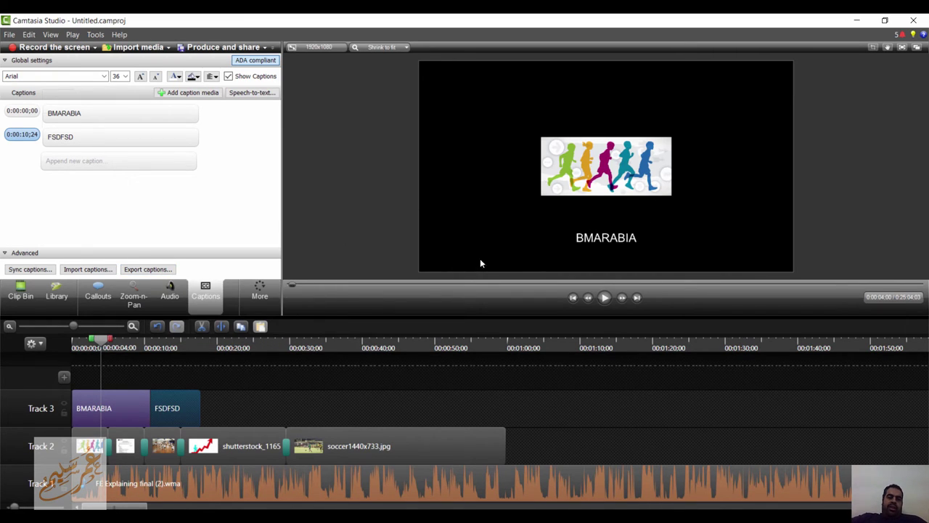
Play the video from about 0:00:29 to preview the transition into the soccer clip
{"action": "left_click_drag", "start_coordinate": [98, 342], "coordinate": [276, 361]}
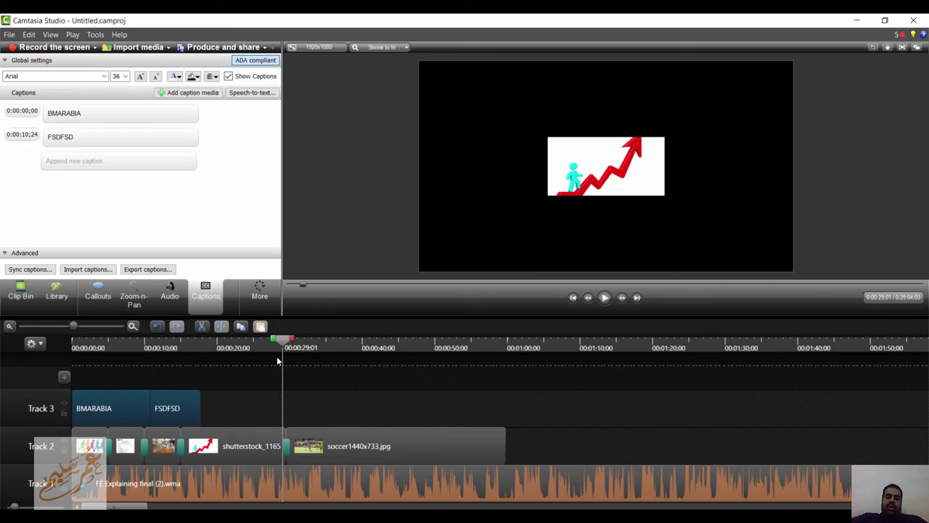
{"action": "left_click", "coordinate": [604, 298]}
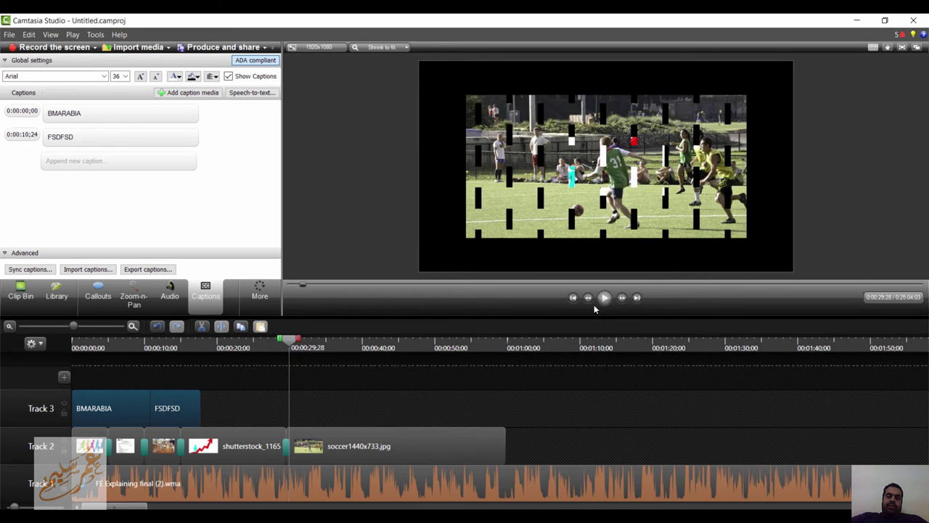
Add Basic Title from the library's Theme - Calling Lights folder to the timeline at the playhead, at about 0:00:29;28
{"action": "left_click", "coordinate": [58, 298]}
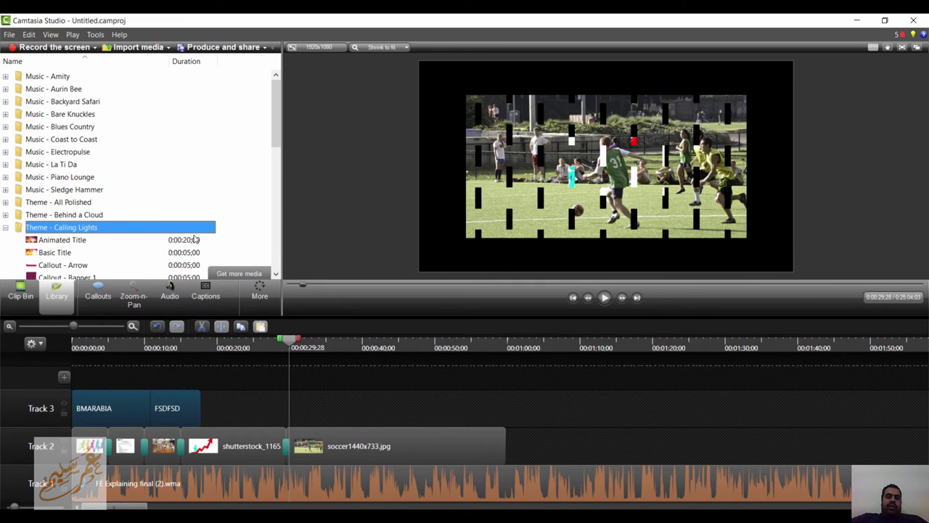
{"action": "left_click", "coordinate": [87, 241]}
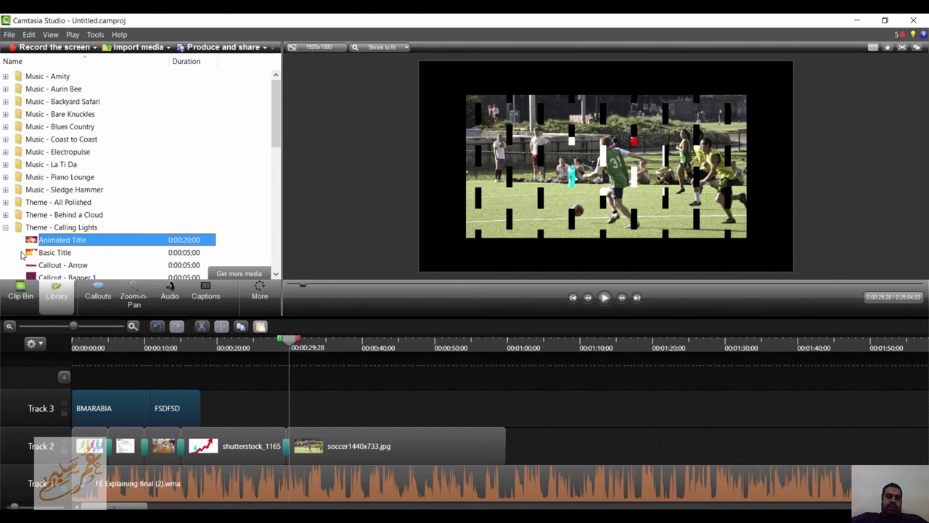
{"action": "left_click", "coordinate": [53, 255]}
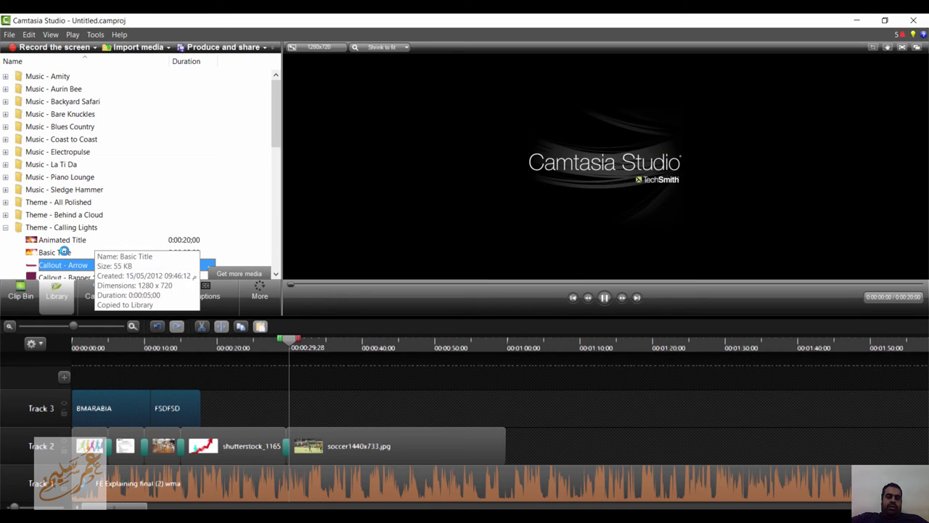
{"action": "left_click", "coordinate": [87, 254]}
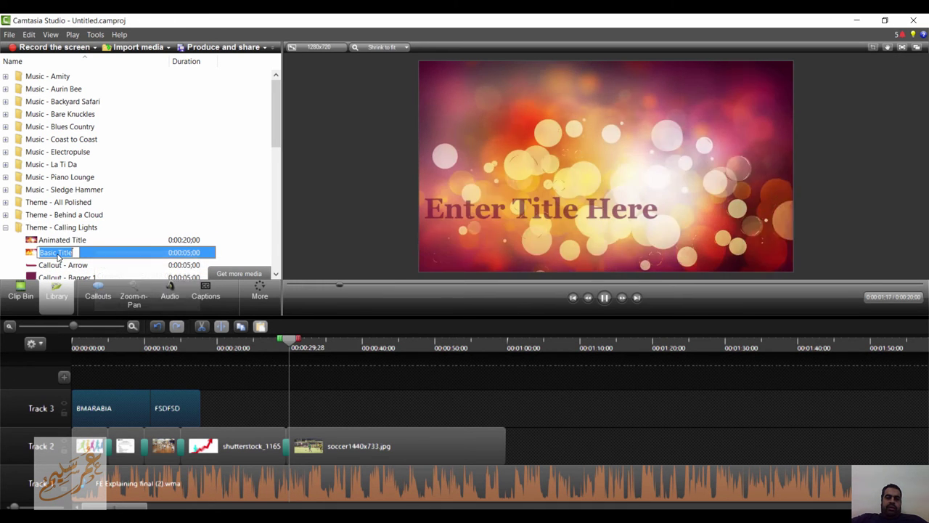
{"action": "right_click", "coordinate": [92, 255]}
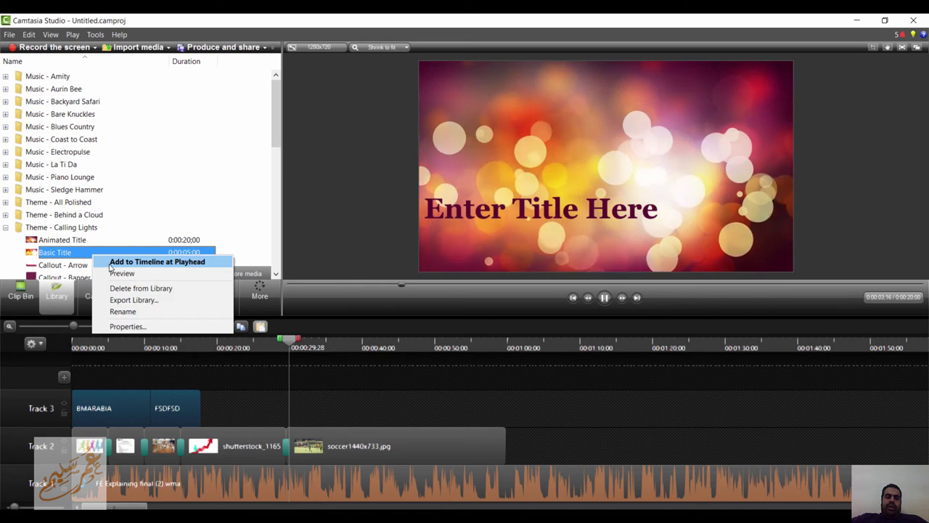
{"action": "left_click", "coordinate": [131, 260]}
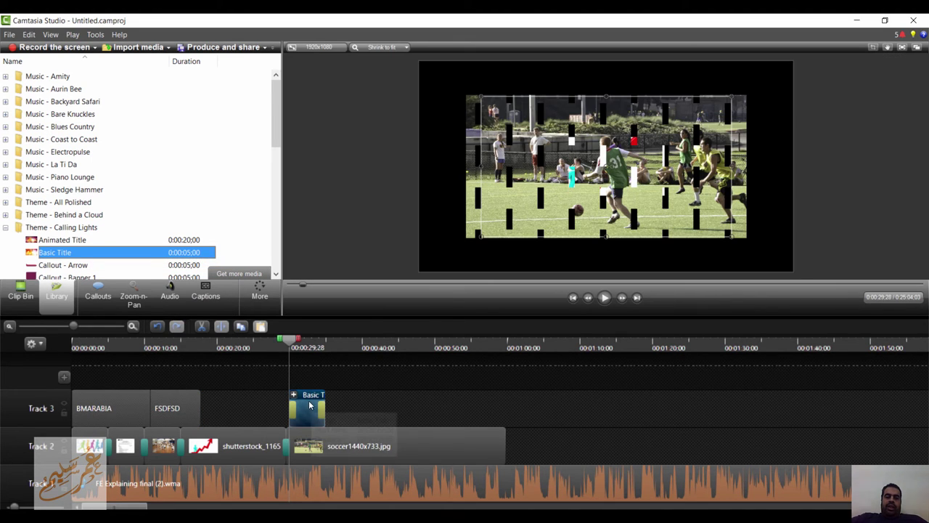
Replace the ABC text of the Basic Title clip's callout with "SDASDF"
{"action": "left_click_drag", "start_coordinate": [308, 397], "coordinate": [311, 375]}
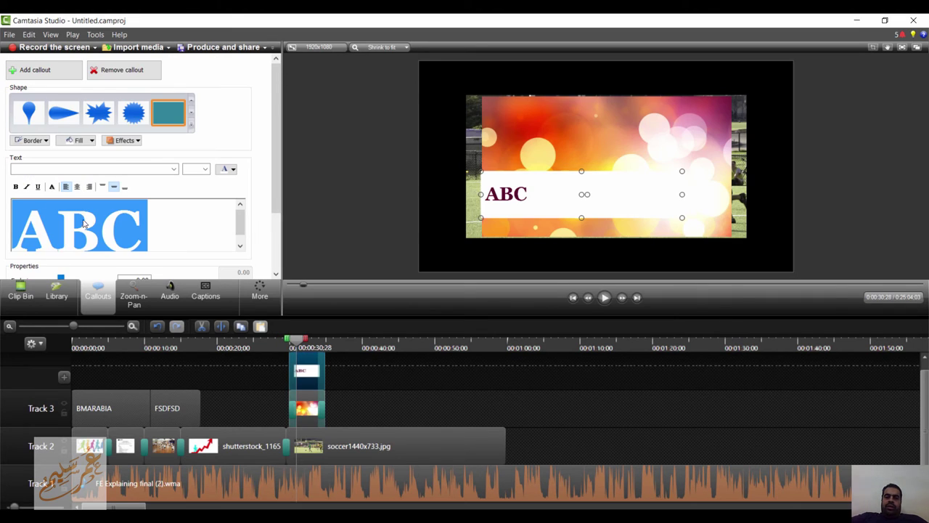
{"action": "type", "text": "SDASDF"}
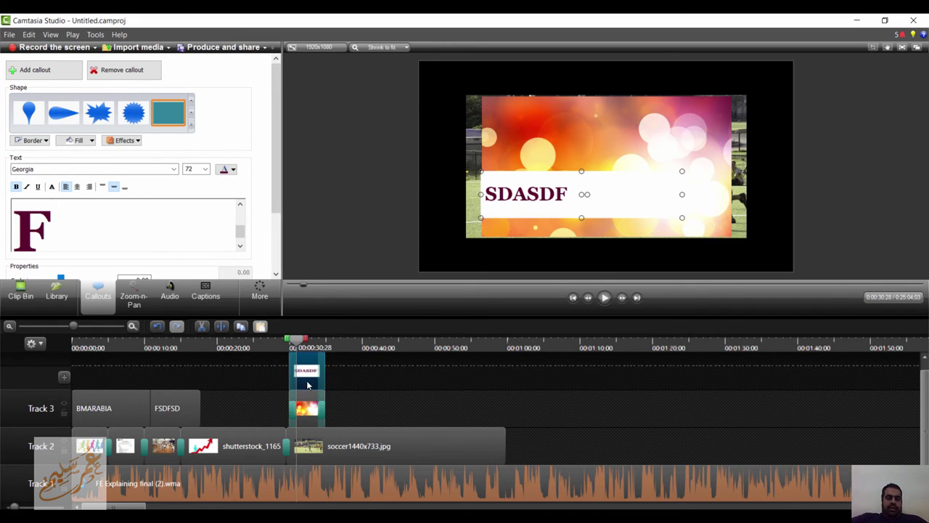
{"action": "left_click", "coordinate": [391, 396]}
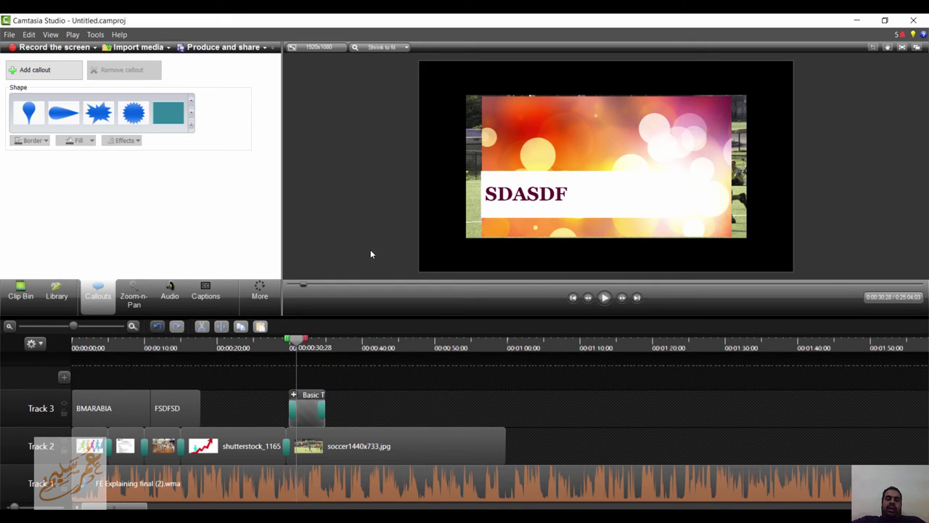
Set up production with custom production settings, the MP4 - Smart Player format and no controller, continuing to the video options
{"action": "left_click", "coordinate": [219, 48]}
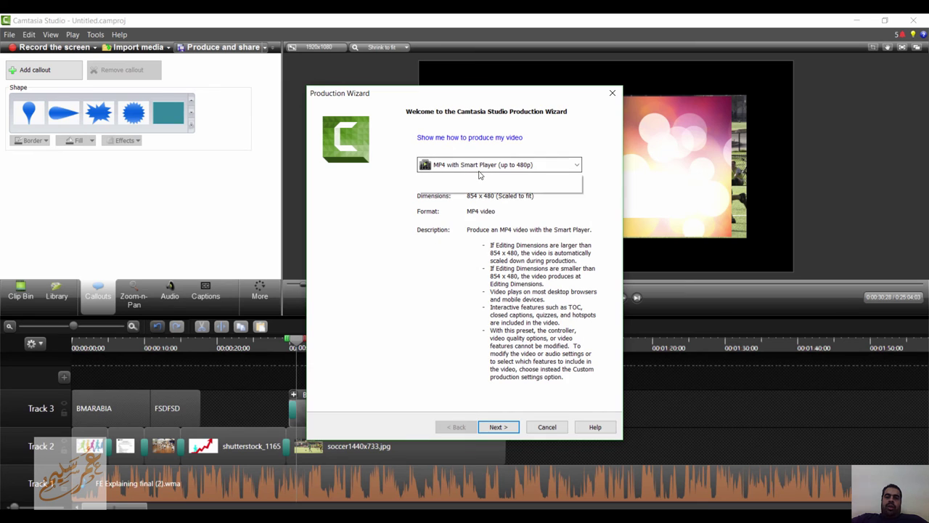
{"action": "left_click", "coordinate": [479, 167]}
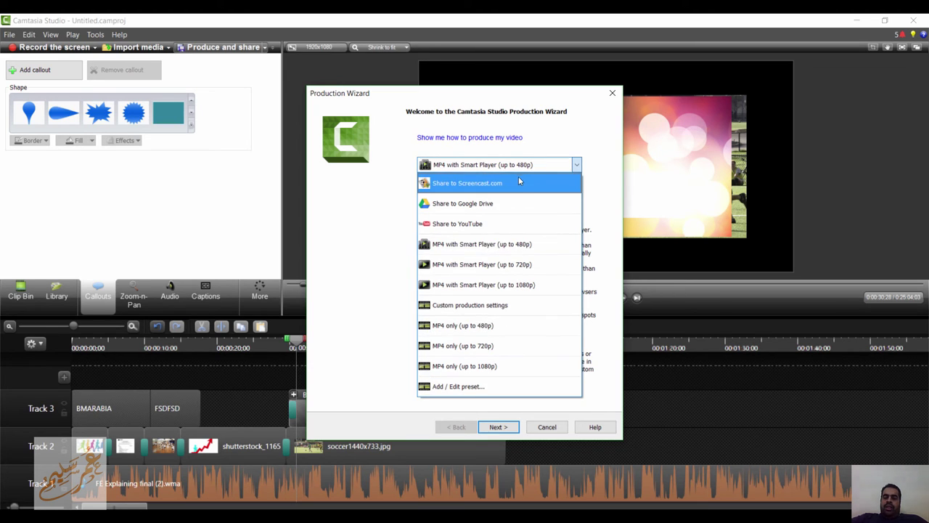
{"action": "left_click", "coordinate": [494, 306]}
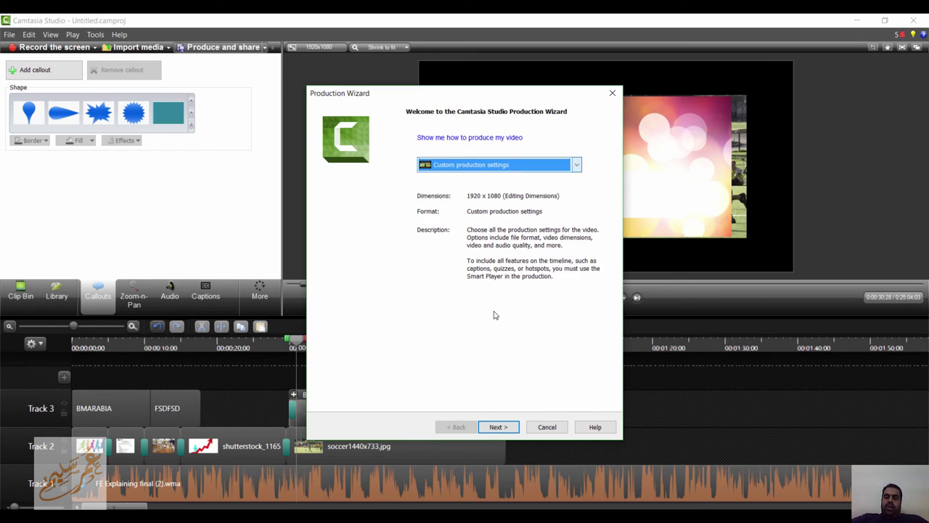
{"action": "left_click", "coordinate": [496, 427]}
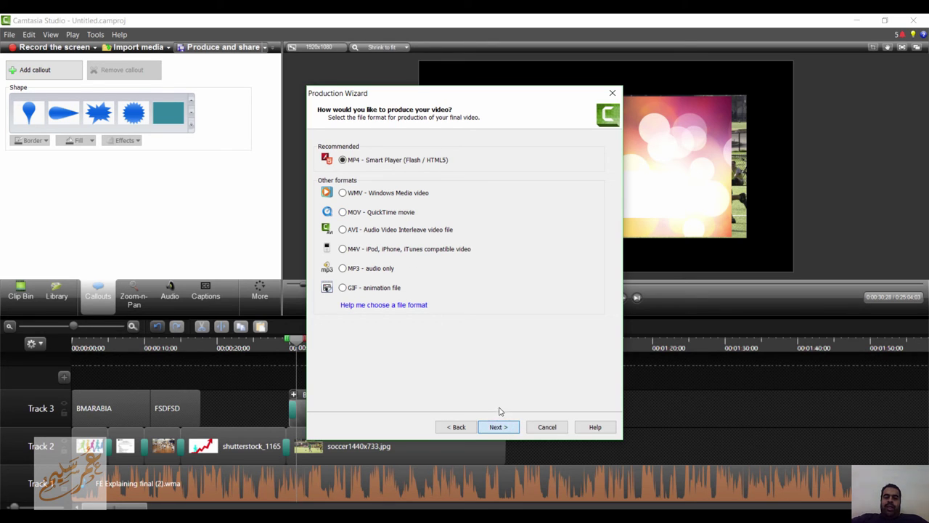
{"action": "left_click", "coordinate": [496, 423]}
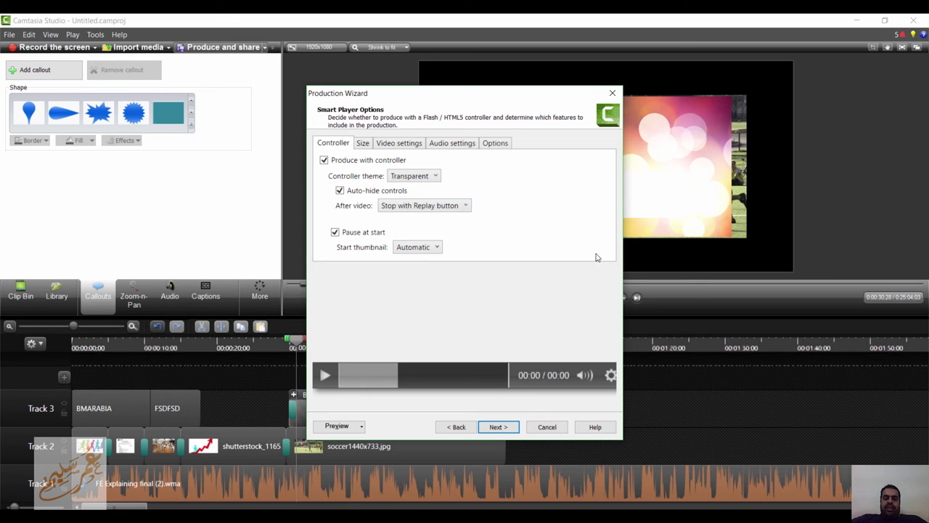
{"action": "left_click", "coordinate": [361, 160]}
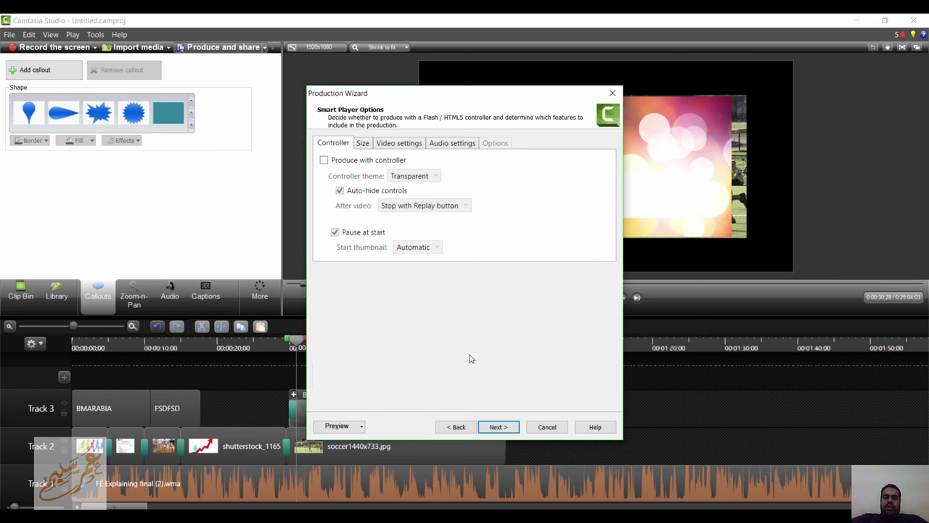
{"action": "left_click", "coordinate": [511, 432]}
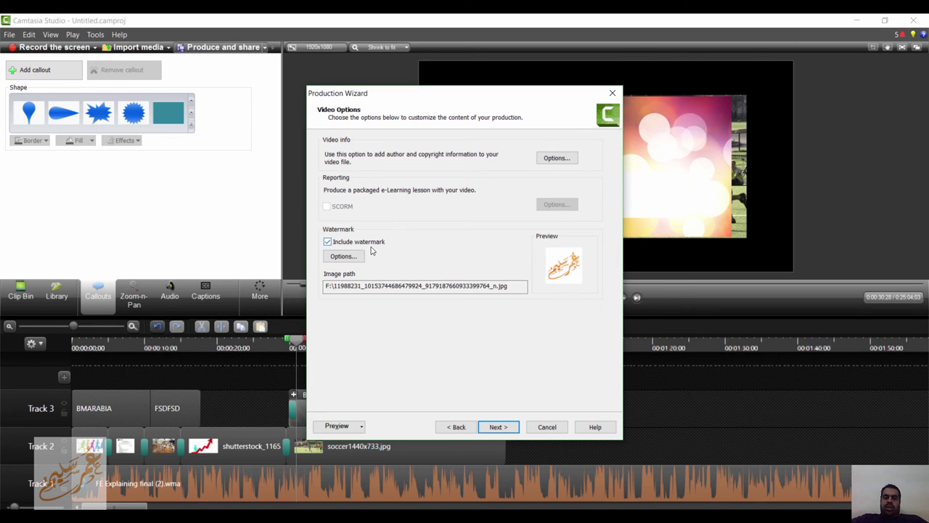
Try LOGO.png from the bimarabia WORK folder inside GOOGLE DRIVE BIMARABIA as the watermark image
{"action": "left_click", "coordinate": [344, 256]}
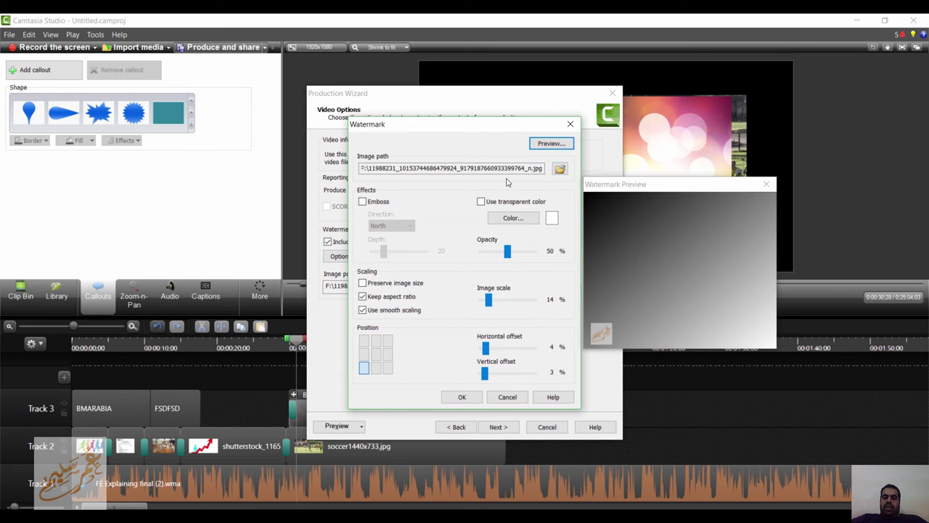
{"action": "left_click", "coordinate": [560, 169]}
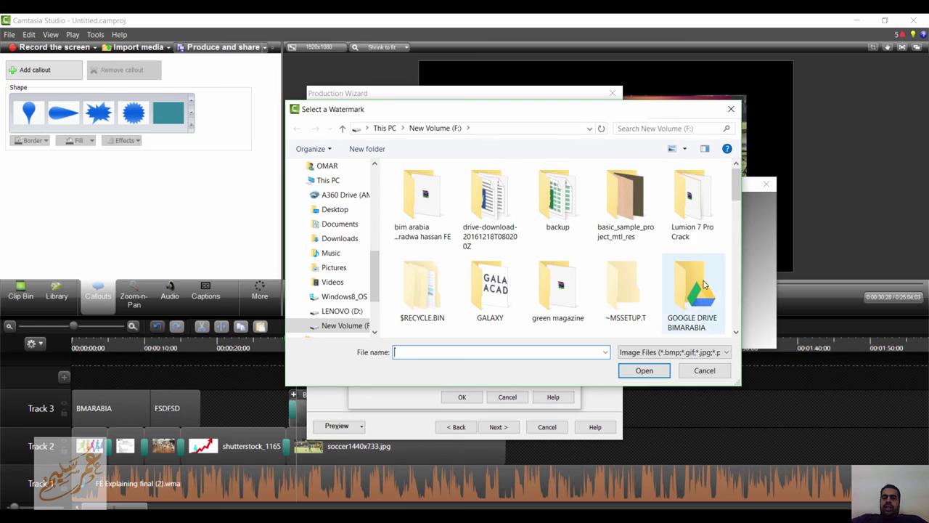
{"action": "scroll", "coordinate": [693, 291], "scroll_direction": "down", "scroll_amount": 3}
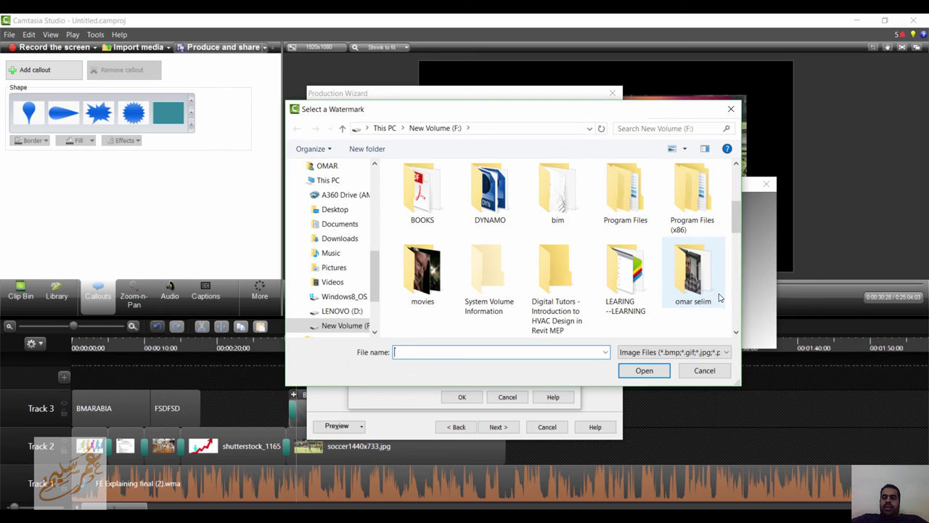
{"action": "scroll", "coordinate": [719, 295], "scroll_direction": "up", "scroll_amount": 1}
{"action": "double_click", "coordinate": [702, 231]}
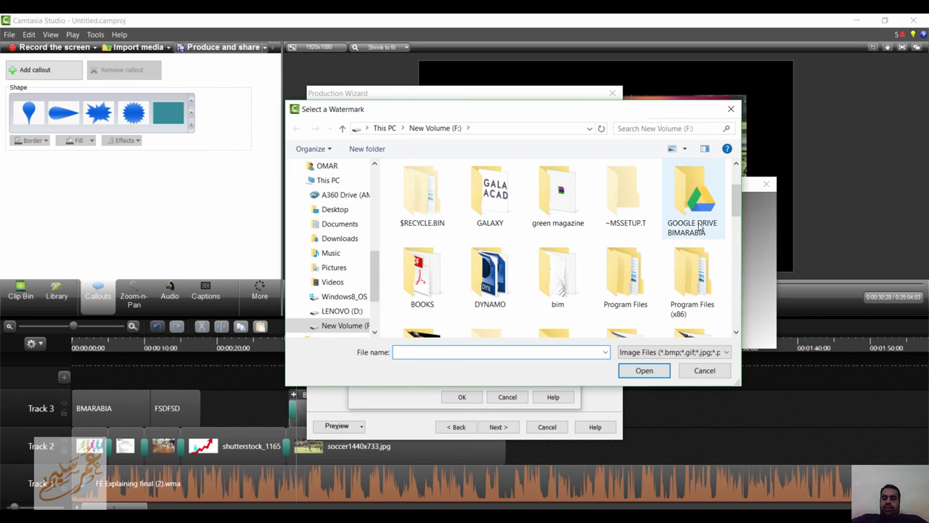
{"action": "double_click", "coordinate": [459, 217]}
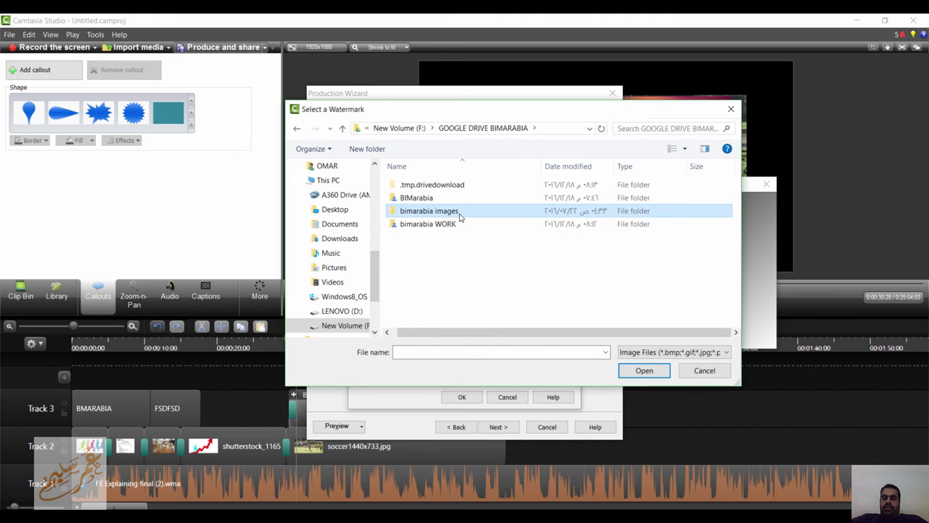
{"action": "scroll", "coordinate": [617, 247], "scroll_direction": "down", "scroll_amount": 3}
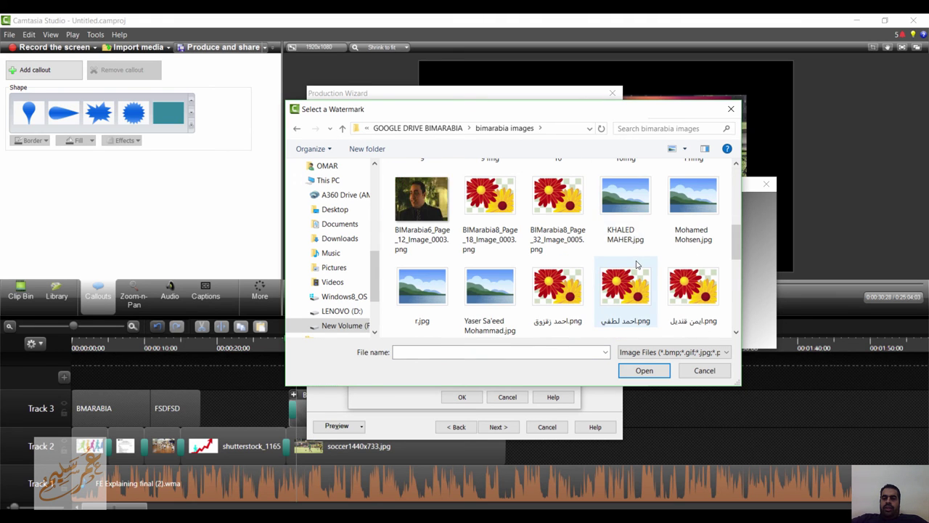
{"action": "scroll", "coordinate": [637, 265], "scroll_direction": "up", "scroll_amount": 1}
{"action": "scroll", "coordinate": [637, 264], "scroll_direction": "down", "scroll_amount": 5}
{"action": "scroll", "coordinate": [637, 265], "scroll_direction": "down", "scroll_amount": 1}
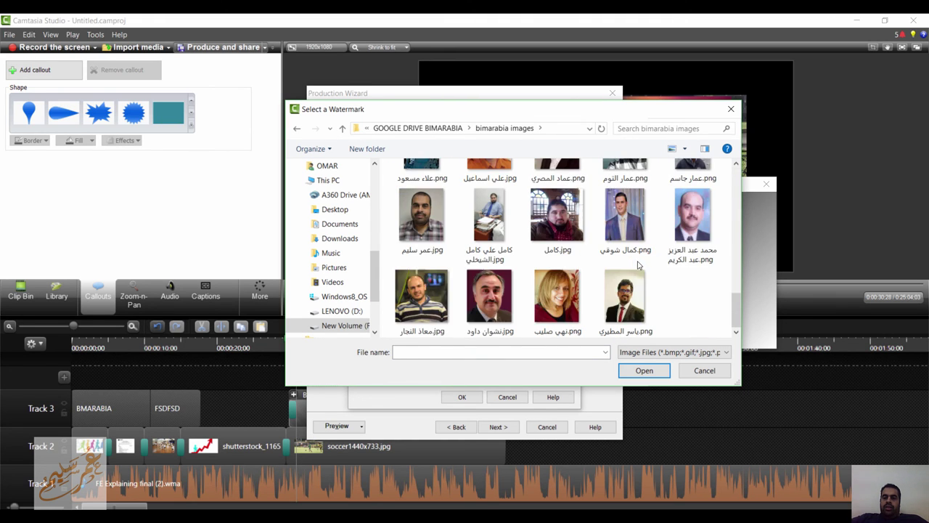
{"action": "left_click", "coordinate": [449, 129]}
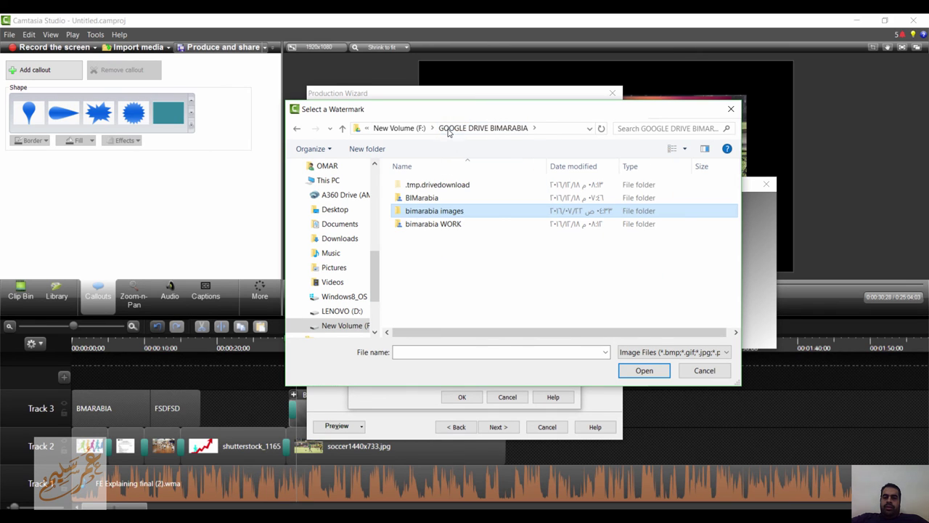
{"action": "double_click", "coordinate": [433, 224]}
{"action": "scroll", "coordinate": [585, 276], "scroll_direction": "down", "scroll_amount": 3}
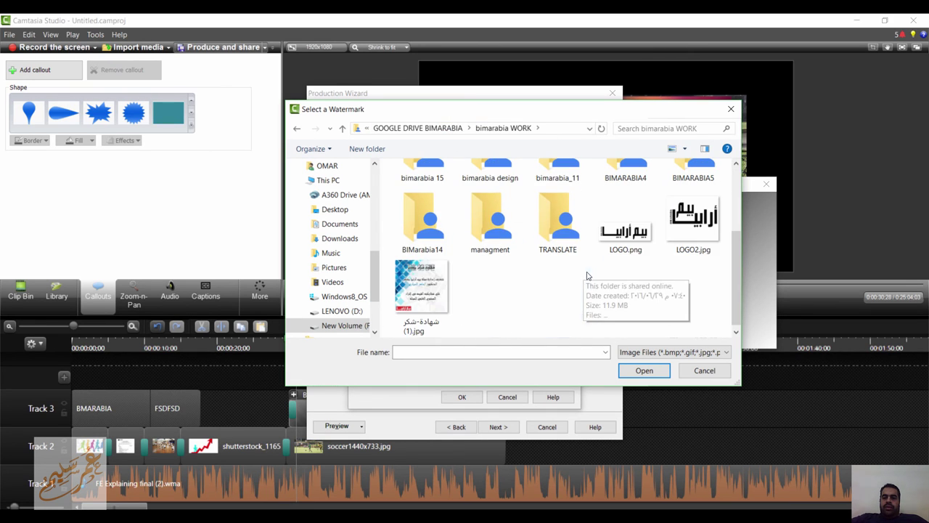
{"action": "double_click", "coordinate": [649, 244]}
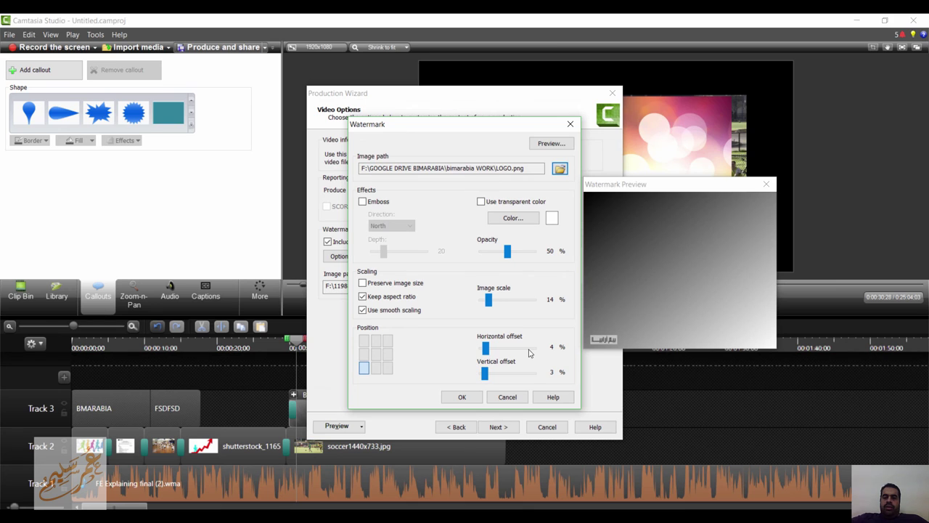
Try the watermark with 0% horizontal and vertical offsets, 22% image scale and a transparent color, then discard the watermark changes
{"action": "left_click_drag", "start_coordinate": [485, 372], "coordinate": [481, 349]}
{"action": "mouse_move", "coordinate": [488, 299]}
{"action": "left_mouse_down"}
{"action": "mouse_move", "coordinate": [515, 301]}
{"action": "mouse_move", "coordinate": [493, 300]}
{"action": "left_mouse_up"}
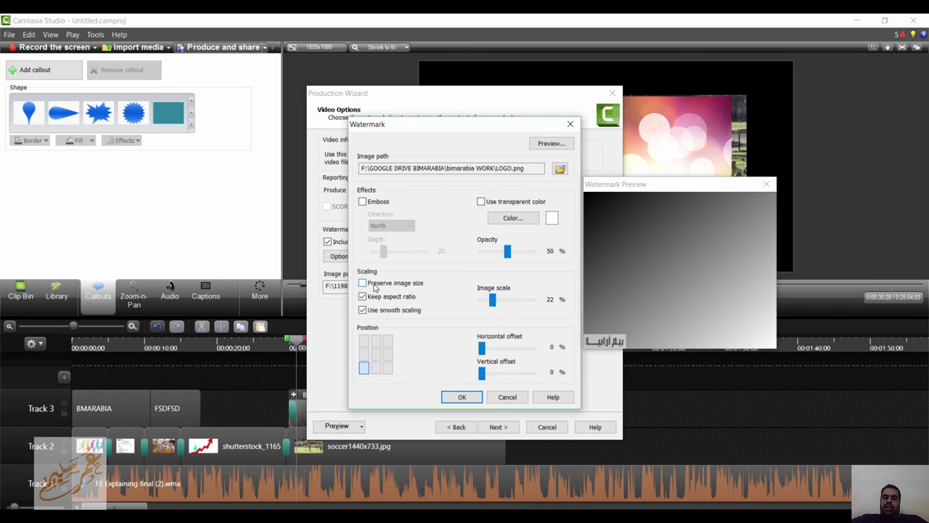
{"action": "left_click", "coordinate": [499, 204]}
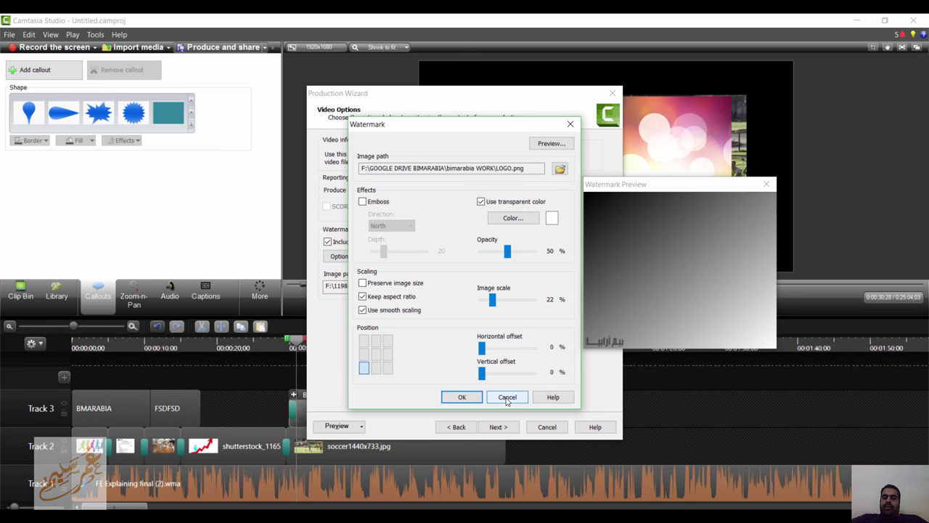
{"action": "left_click", "coordinate": [507, 399]}
Continue to the output file settings of the production
{"action": "left_click", "coordinate": [498, 426]}
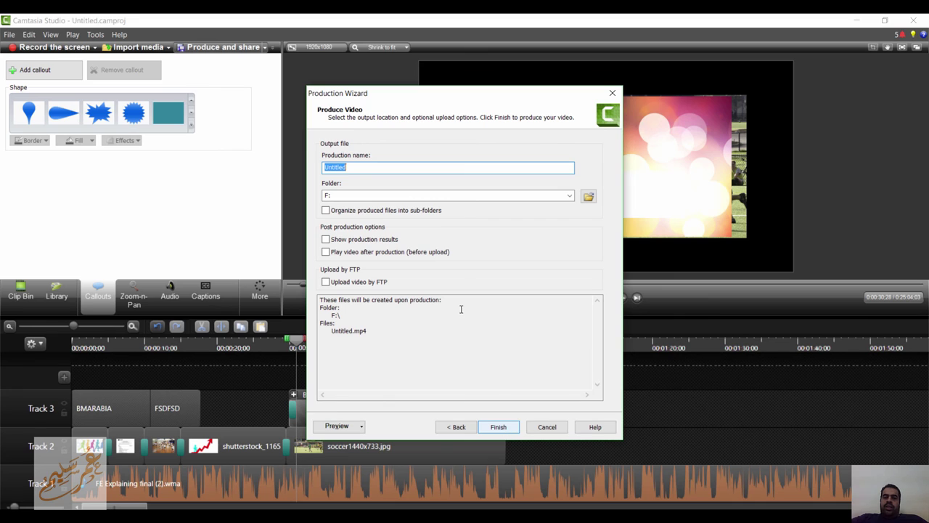